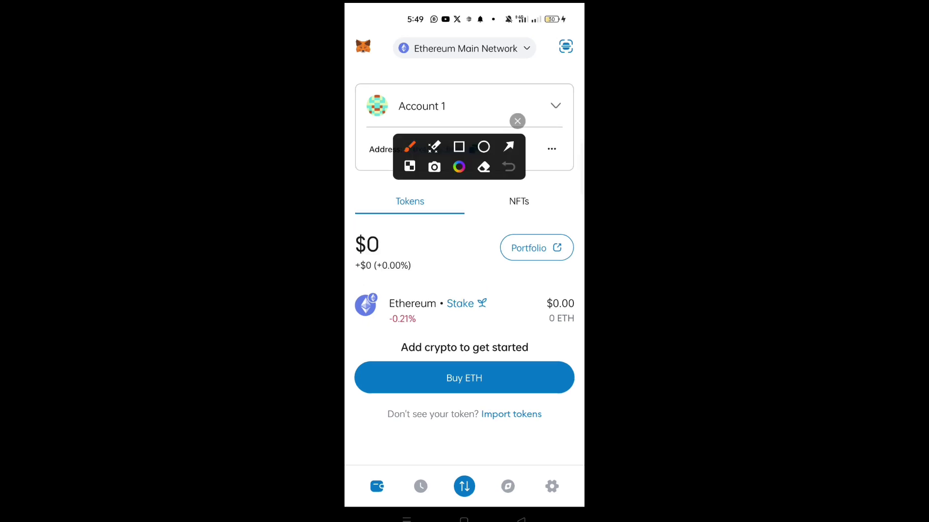
Step: Start the secret recovery phrase reveal quiz from Security & privacy settings
{"action": "left_click", "coordinate": [484, 146]}
{"action": "left_click_drag", "start_coordinate": [533, 472], "coordinate": [572, 500]}
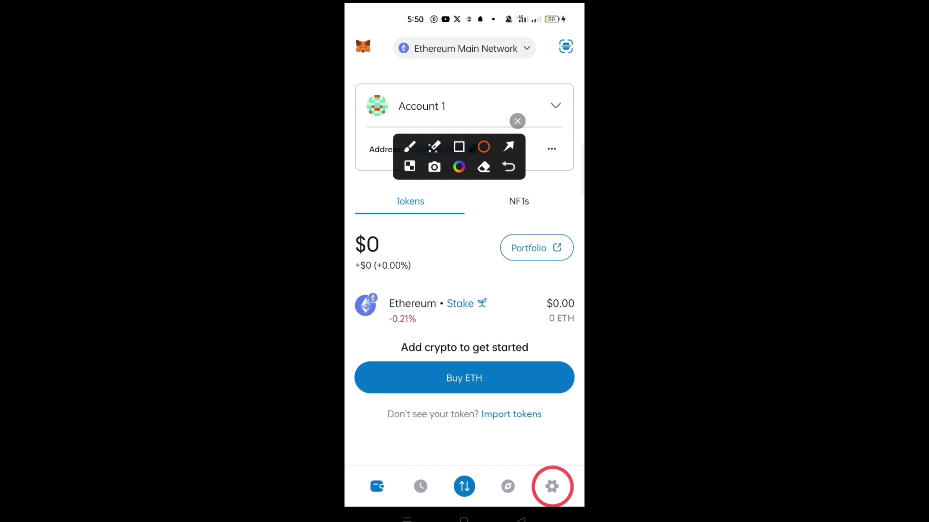
{"action": "left_click_drag", "start_coordinate": [350, 137], "coordinate": [510, 199]}
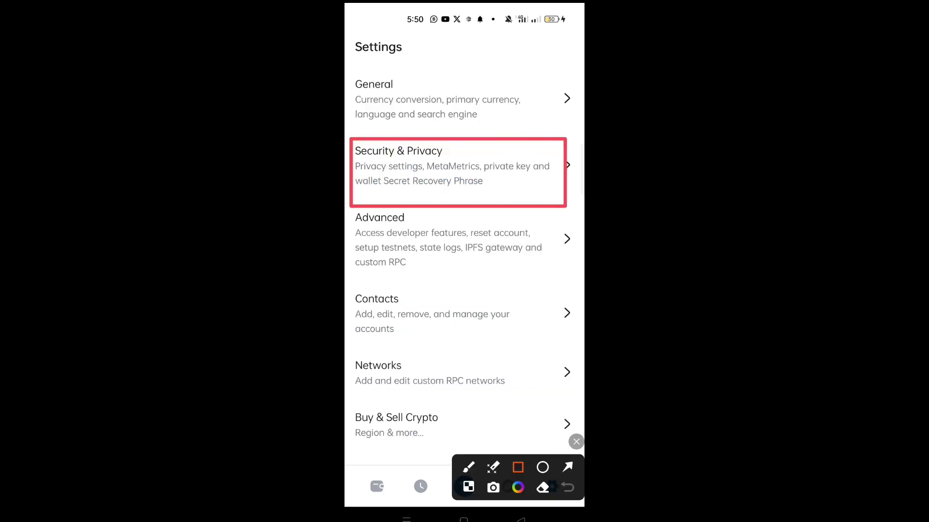
{"action": "left_click", "coordinate": [398, 152]}
{"action": "mouse_move", "coordinate": [353, 339]}
{"action": "left_mouse_down"}
{"action": "mouse_move", "coordinate": [395, 386]}
{"action": "mouse_move", "coordinate": [579, 387]}
{"action": "left_mouse_up"}
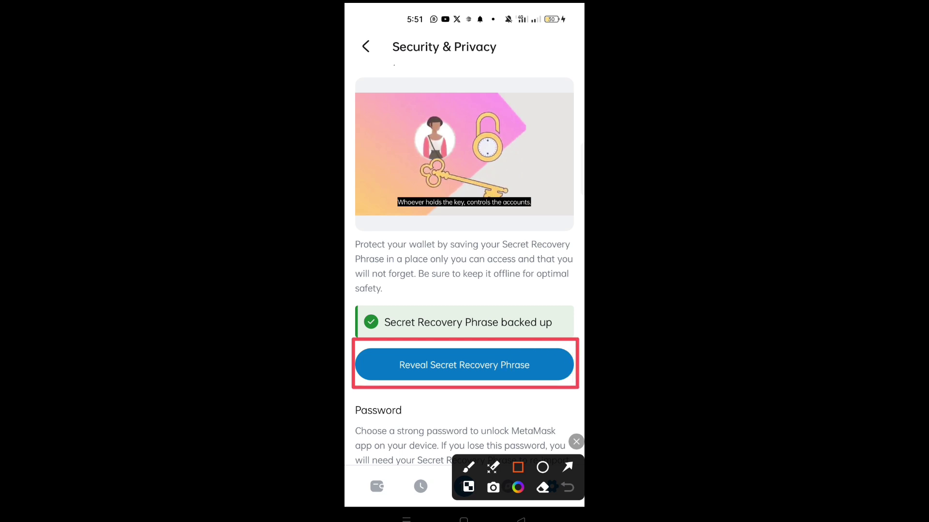
{"action": "left_click", "coordinate": [464, 365]}
{"action": "mouse_move", "coordinate": [357, 377]}
{"action": "left_mouse_down"}
{"action": "mouse_move", "coordinate": [410, 417]}
{"action": "mouse_move", "coordinate": [570, 426]}
{"action": "left_mouse_up"}
{"action": "left_click", "coordinate": [576, 442]}
{"action": "left_click", "coordinate": [463, 402]}
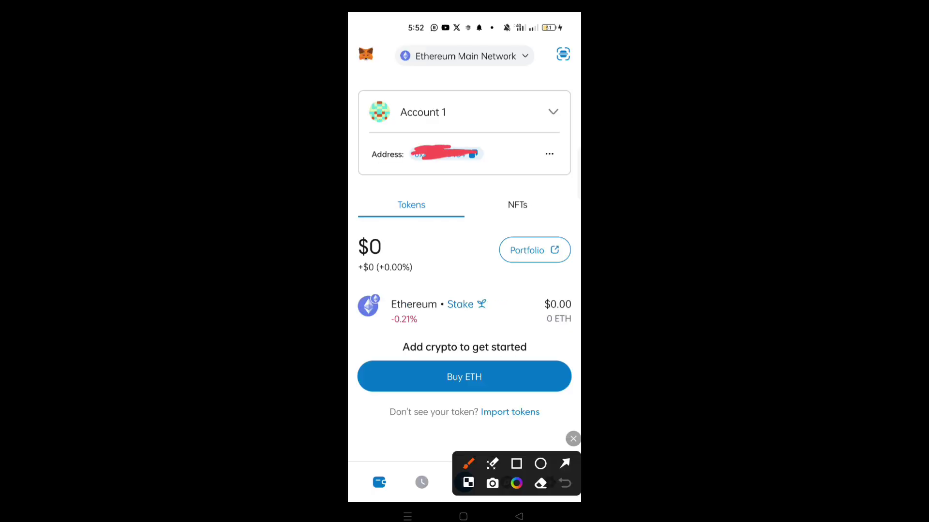
{"action": "mouse_move", "coordinate": [474, 154]}
{"action": "left_mouse_down"}
{"action": "mouse_move", "coordinate": [483, 153]}
{"action": "mouse_move", "coordinate": [411, 157]}
{"action": "left_mouse_up"}
{"action": "left_click", "coordinate": [516, 463]}
Step: Open a blank custom network form via Add Network in the network list
{"action": "left_click_drag", "start_coordinate": [379, 42], "coordinate": [549, 78]}
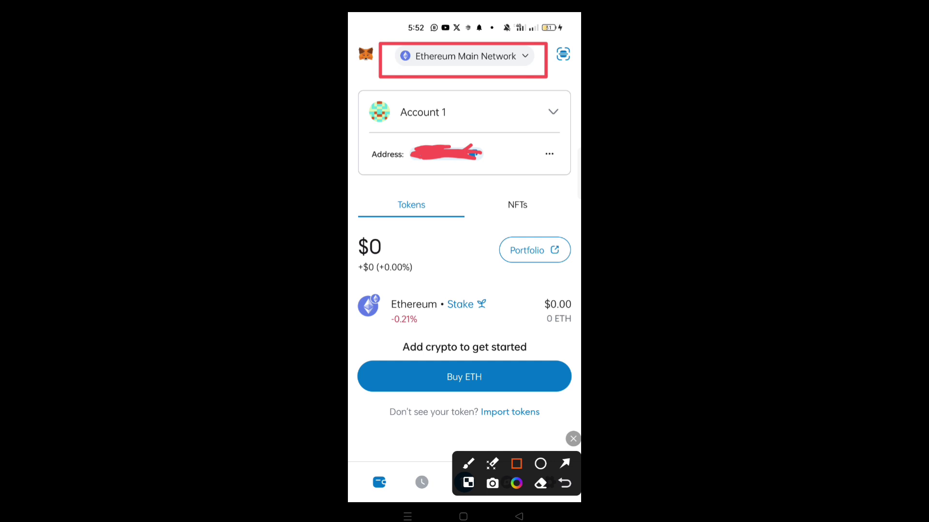
{"action": "left_click", "coordinate": [465, 56]}
{"action": "left_click_drag", "start_coordinate": [361, 452], "coordinate": [531, 483]}
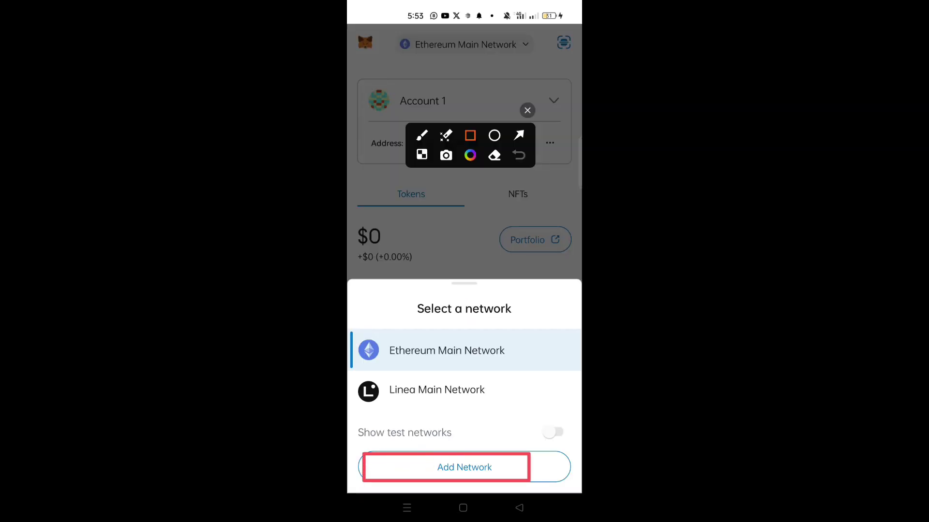
{"action": "left_click", "coordinate": [465, 467]}
{"action": "mouse_move", "coordinate": [464, 59]}
{"action": "left_mouse_down"}
{"action": "mouse_move", "coordinate": [503, 87]}
{"action": "mouse_move", "coordinate": [565, 95]}
{"action": "left_mouse_up"}
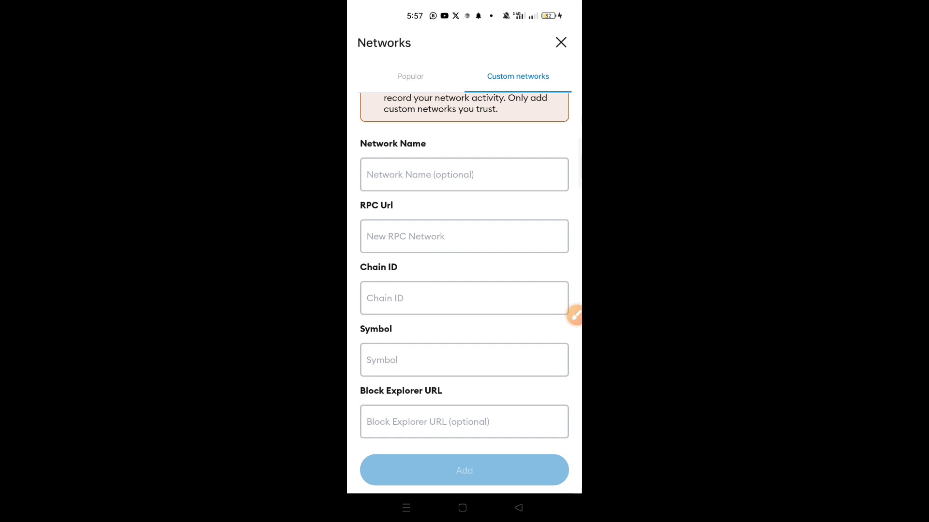
Step: Switch to the Telegram channel through the recent apps view
{"action": "left_click_drag", "start_coordinate": [465, 515], "coordinate": [465, 326]}
{"action": "left_click_drag", "start_coordinate": [407, 254], "coordinate": [551, 254]}
{"action": "left_click", "coordinate": [464, 254]}
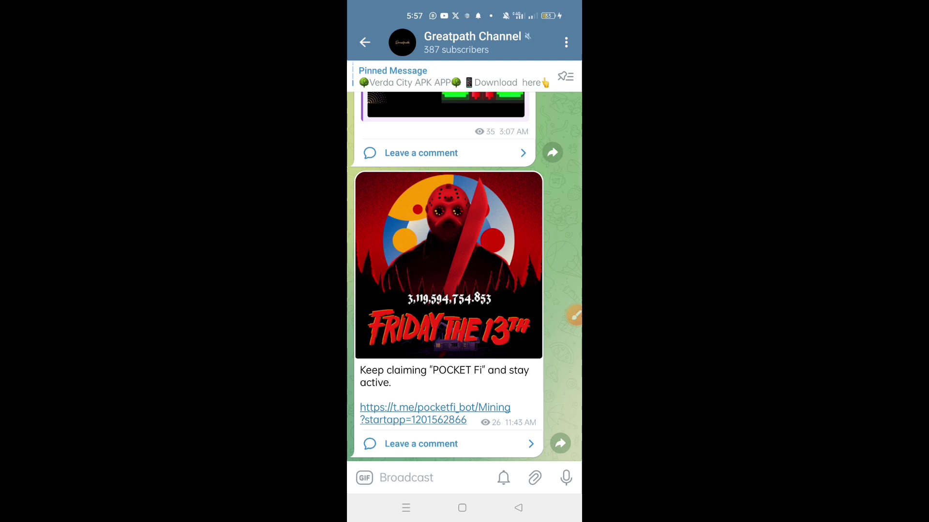
Step: Scroll the channel's pinned messages to the May 28 CORE Mainnet Details post
{"action": "left_click", "coordinate": [574, 316]}
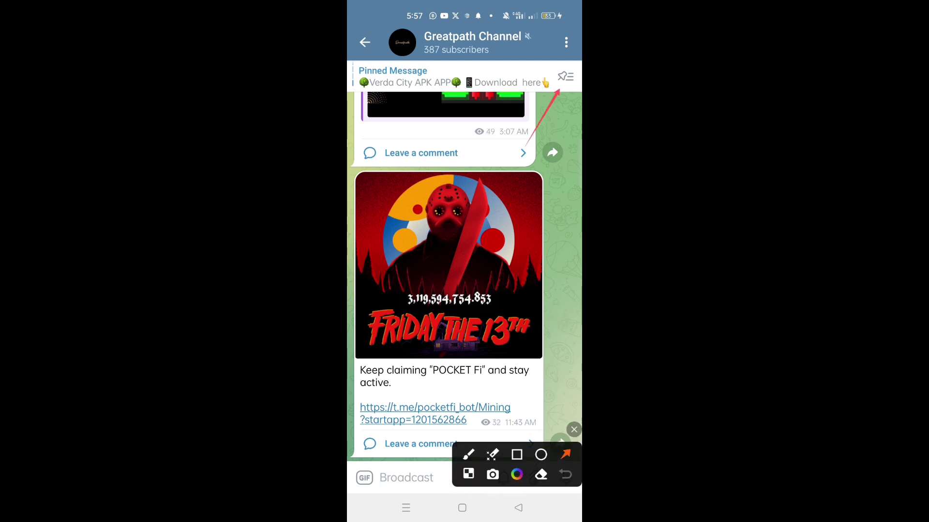
{"action": "left_click_drag", "start_coordinate": [528, 138], "coordinate": [562, 81]}
{"action": "left_click", "coordinate": [565, 76]}
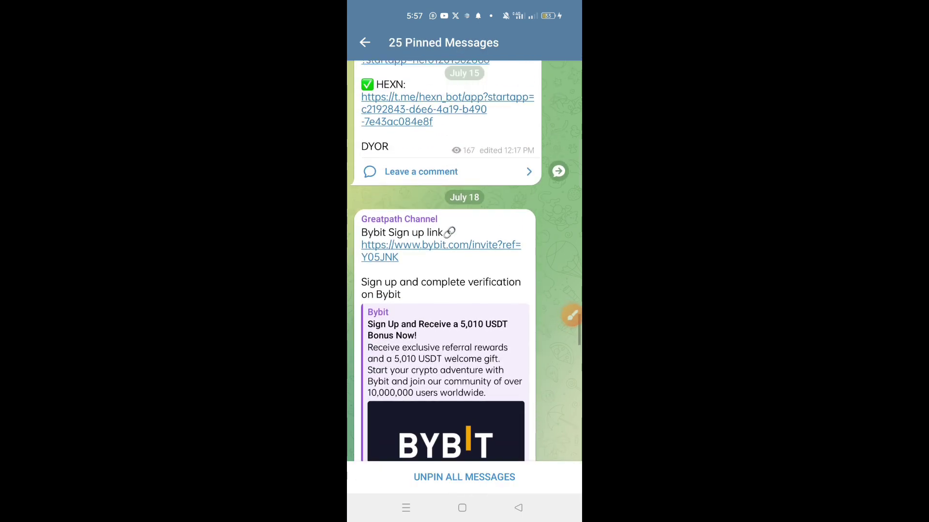
{"action": "scroll", "coordinate": [465, 254], "scroll_direction": "up", "scroll_amount": 10}
{"action": "left_click", "coordinate": [517, 454]}
{"action": "mouse_move", "coordinate": [354, 158]}
{"action": "left_mouse_down"}
{"action": "mouse_move", "coordinate": [385, 293]}
{"action": "mouse_move", "coordinate": [541, 355]}
{"action": "left_mouse_up"}
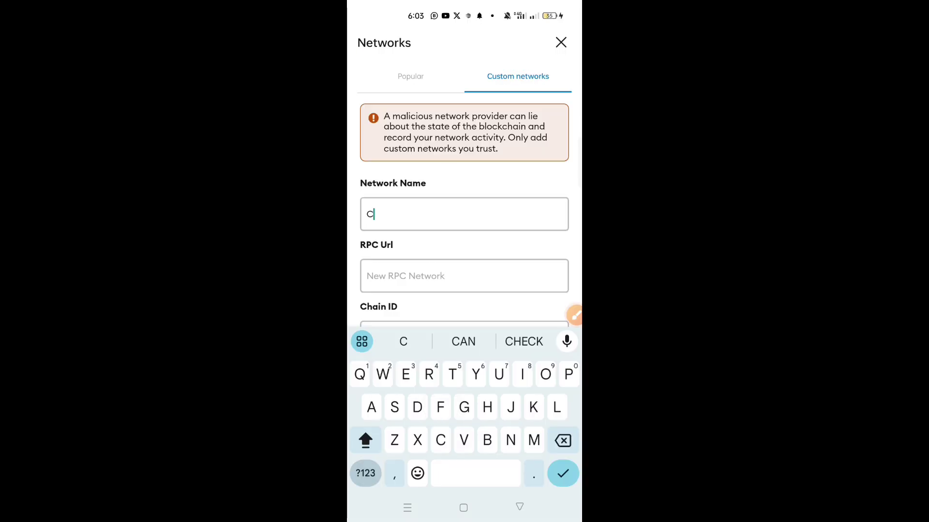
{"action": "type", "text": "ORE "}
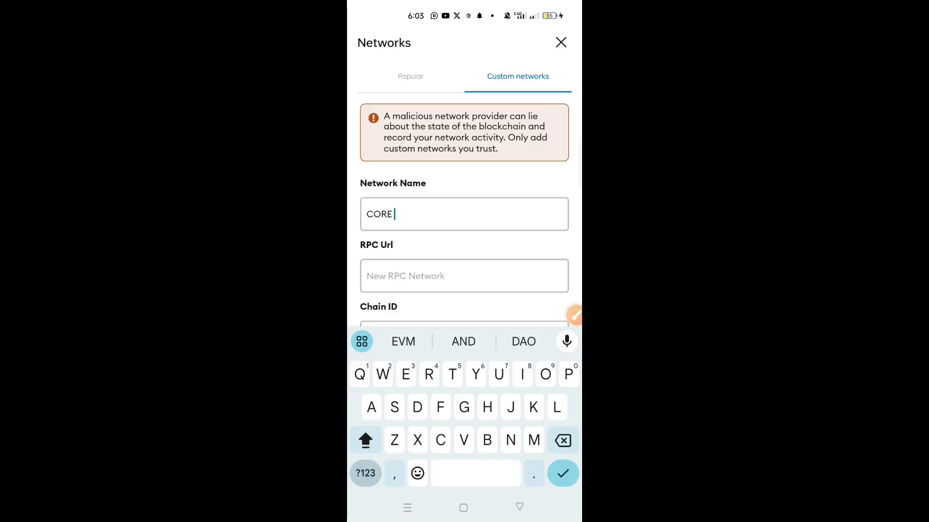
{"action": "type", "text": "Blockchain Mainnet"}
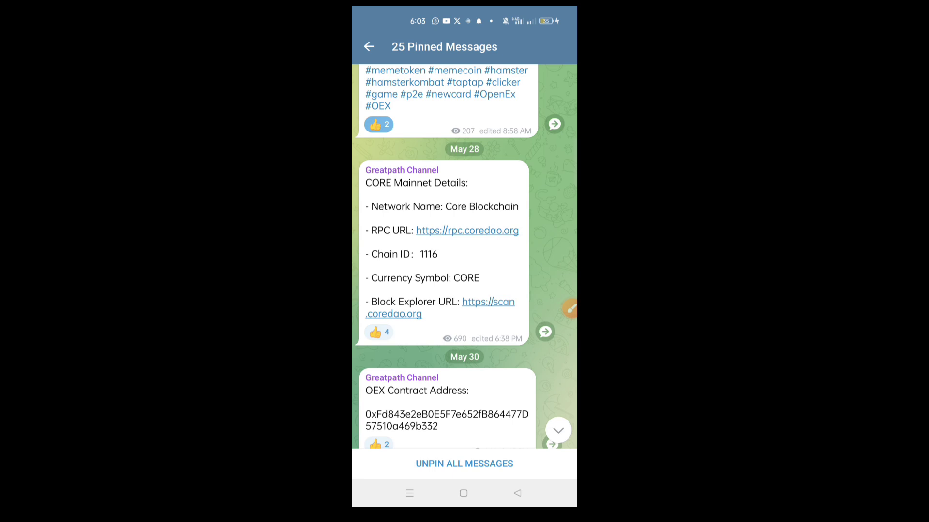
Step: Paste the RPC URL from Telegram and enter chain ID 1116
{"action": "left_click", "coordinate": [466, 230]}
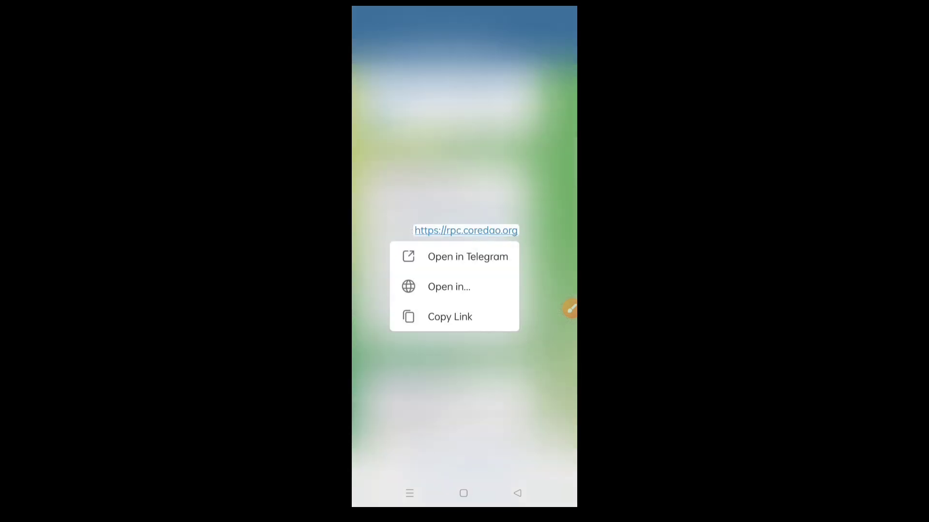
{"action": "left_click", "coordinate": [450, 316]}
{"action": "left_click", "coordinate": [410, 493]}
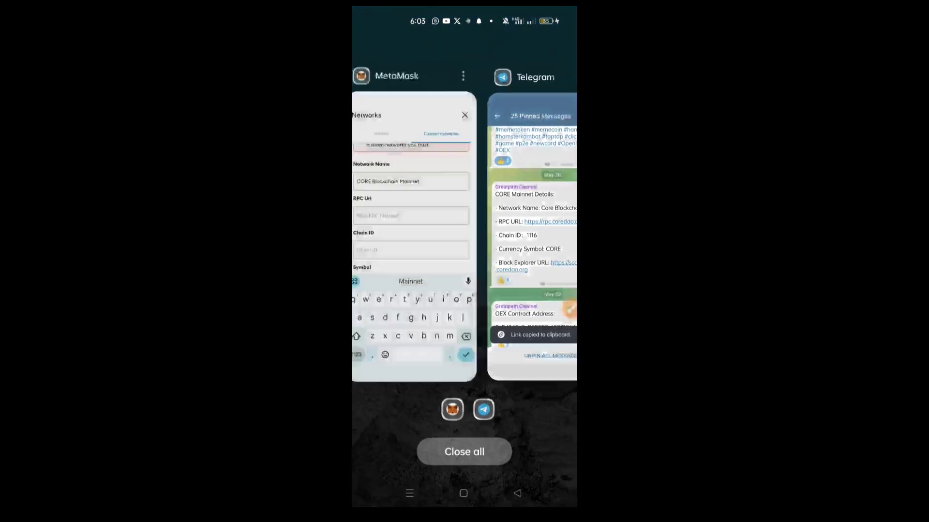
{"action": "left_click", "coordinate": [465, 229]}
{"action": "type", "text": "https://rpc.coredao.org"}
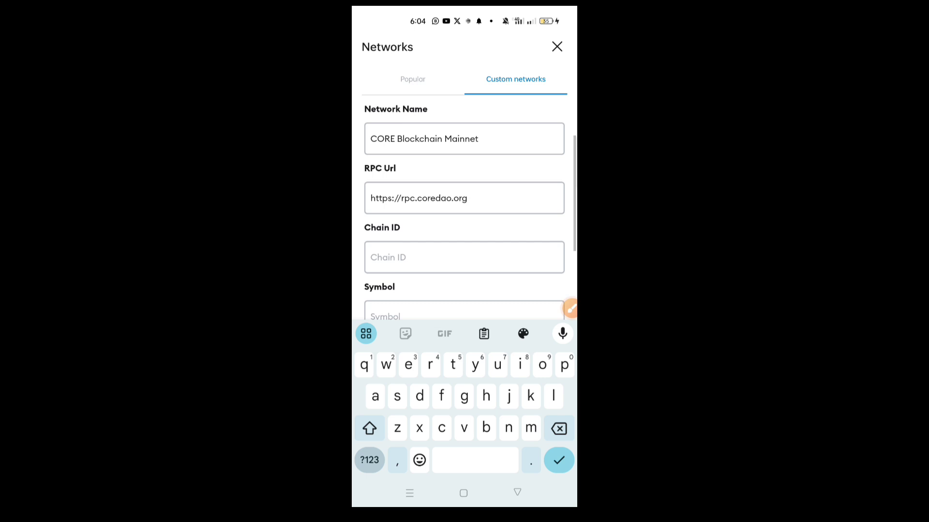
{"action": "left_click", "coordinate": [465, 257]}
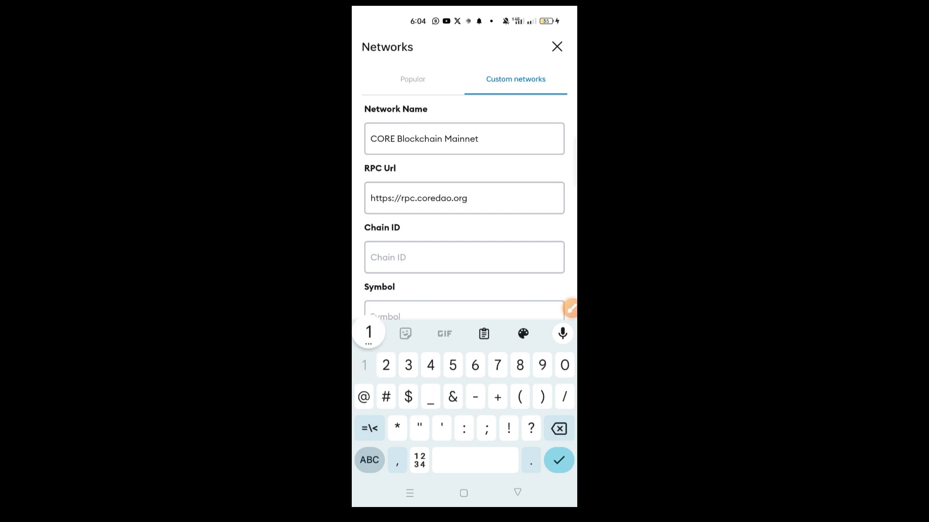
{"action": "type", "text": "1116"}
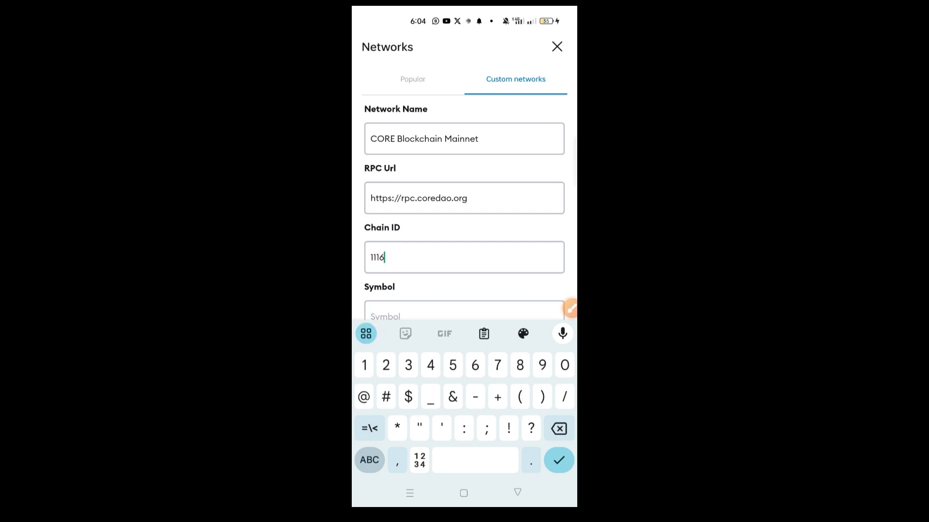
{"action": "left_click", "coordinate": [464, 317]}
{"action": "type", "text": "CORE"}
Step: Paste the block explorer URL from Telegram and add the Core network
{"action": "left_click", "coordinate": [410, 493]}
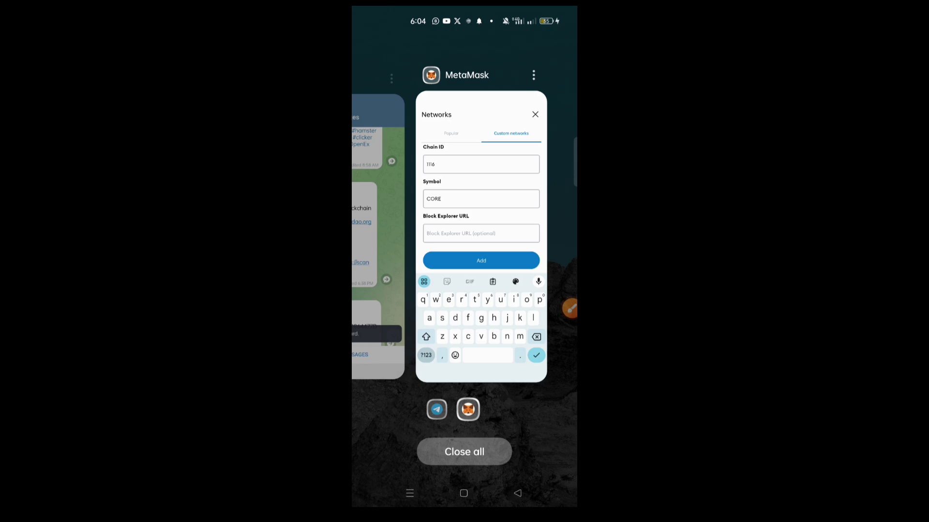
{"action": "left_click_drag", "start_coordinate": [436, 219], "coordinate": [552, 218]}
{"action": "left_click", "coordinate": [465, 218]}
{"action": "left_click", "coordinate": [392, 321]}
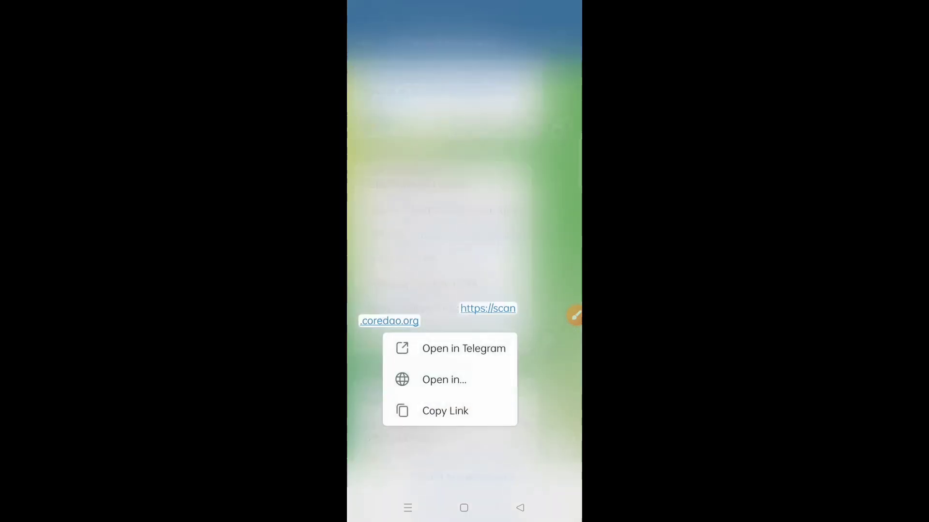
{"action": "left_click", "coordinate": [443, 411]}
{"action": "left_click", "coordinate": [408, 508]}
{"action": "left_click_drag", "start_coordinate": [407, 239], "coordinate": [523, 240]}
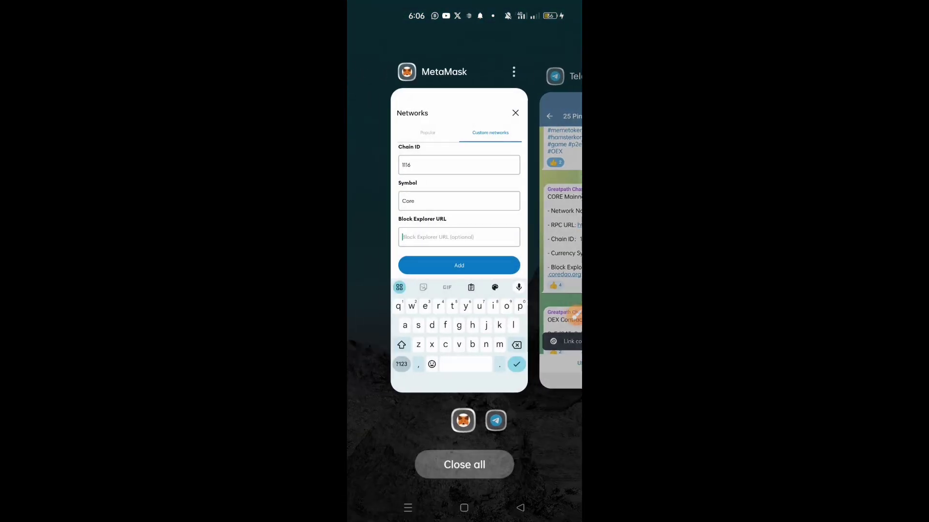
{"action": "left_click", "coordinate": [460, 248]}
{"action": "scroll", "coordinate": [465, 218], "scroll_direction": "up", "scroll_amount": 1}
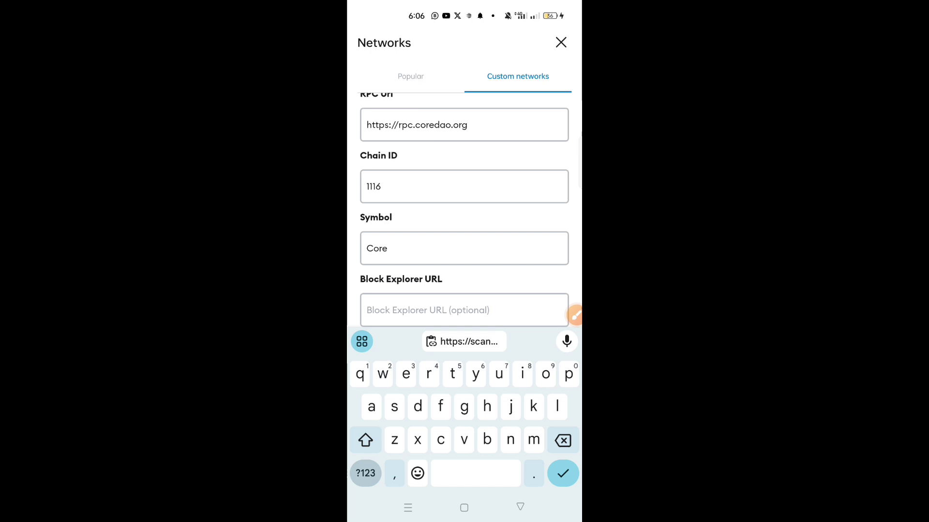
{"action": "left_click", "coordinate": [462, 341]}
{"action": "left_click", "coordinate": [562, 473]}
{"action": "left_click", "coordinate": [575, 316]}
{"action": "left_click_drag", "start_coordinate": [405, 460], "coordinate": [513, 483]}
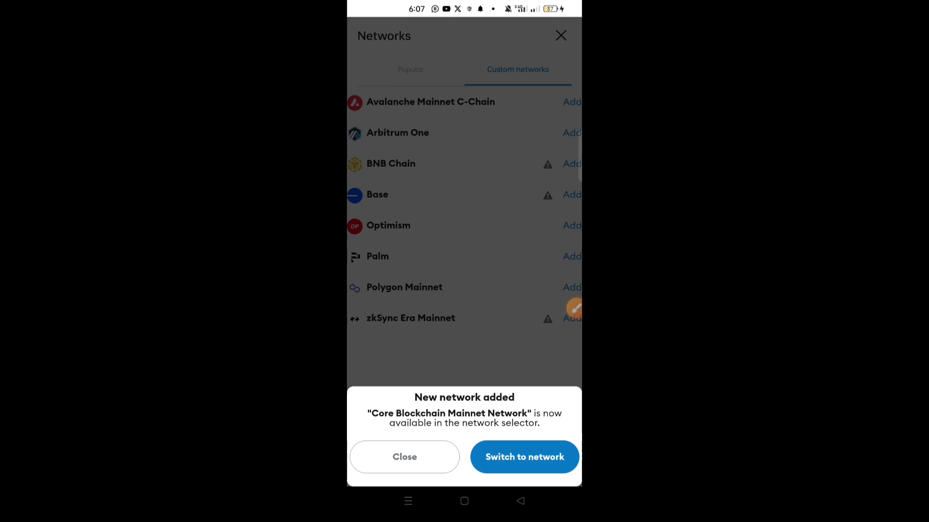
Step: Switch MetaMask to Core Blockchain Mainnet, showing a 0 CORE balance
{"action": "left_click", "coordinate": [524, 457]}
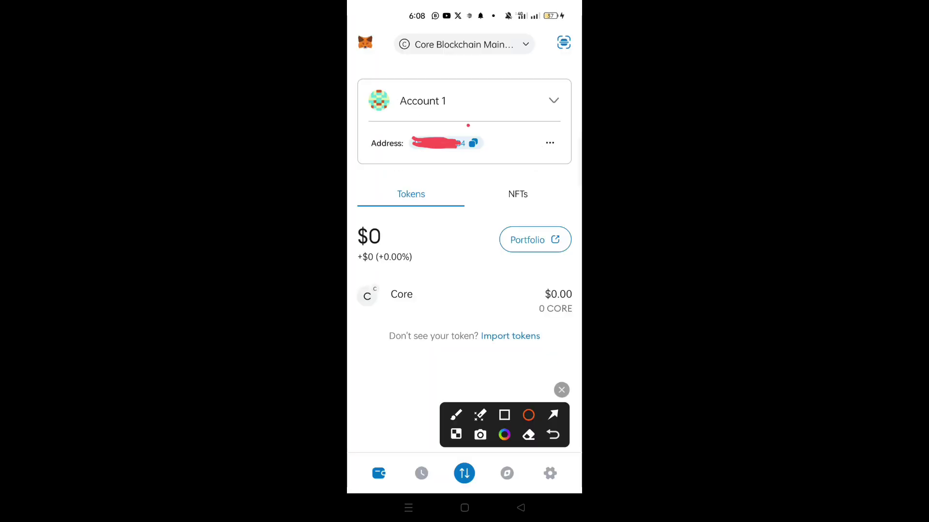
{"action": "left_click_drag", "start_coordinate": [460, 124], "coordinate": [499, 159]}
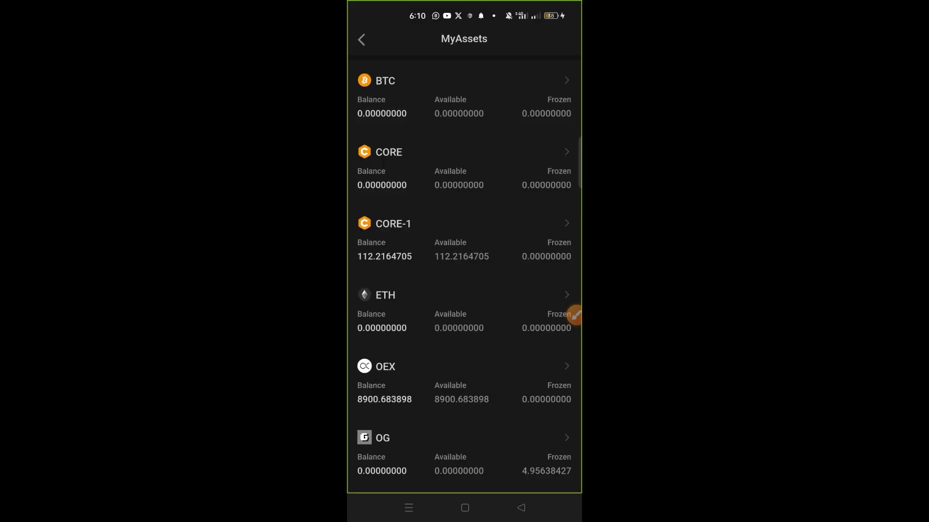
{"action": "scroll", "coordinate": [464, 276], "scroll_direction": "down", "scroll_amount": 5}
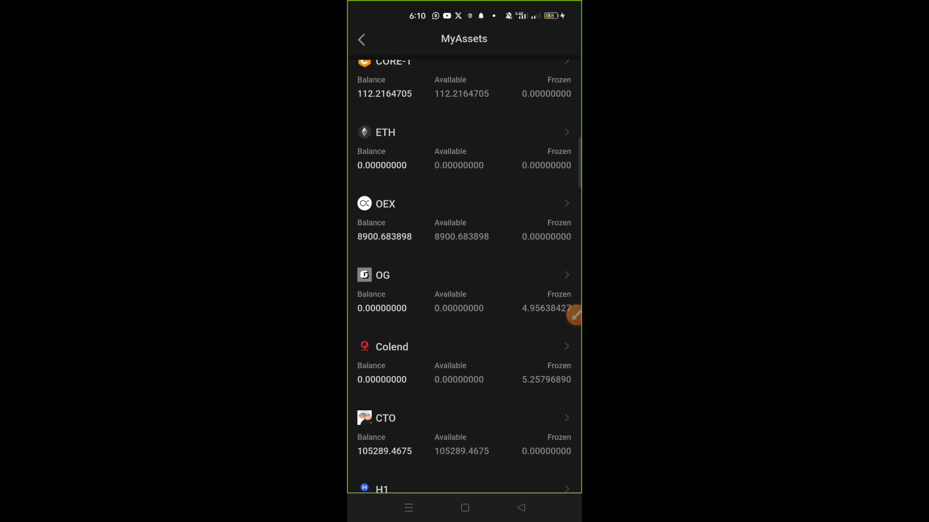
Step: Open the CTO asset details from the MyAssets page
{"action": "left_click", "coordinate": [575, 314]}
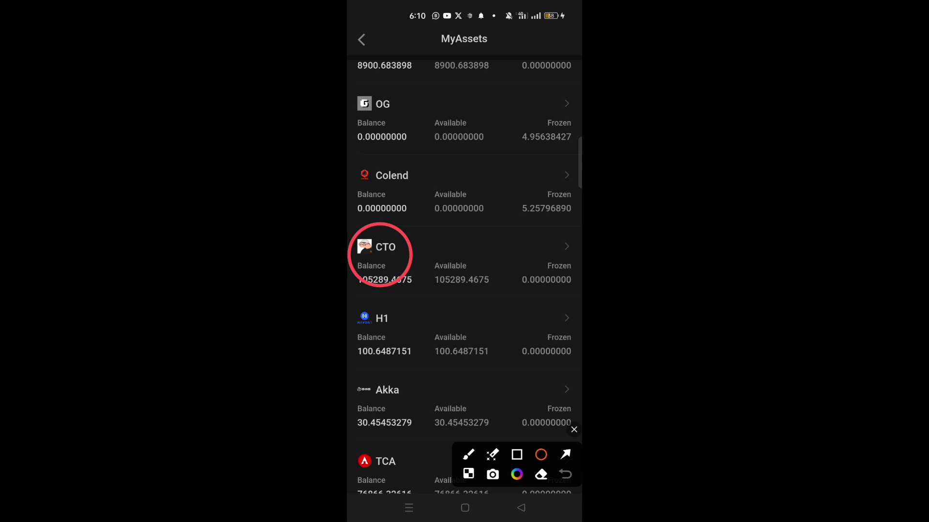
{"action": "left_click", "coordinate": [385, 247]}
{"action": "left_click_drag", "start_coordinate": [500, 164], "coordinate": [481, 142]}
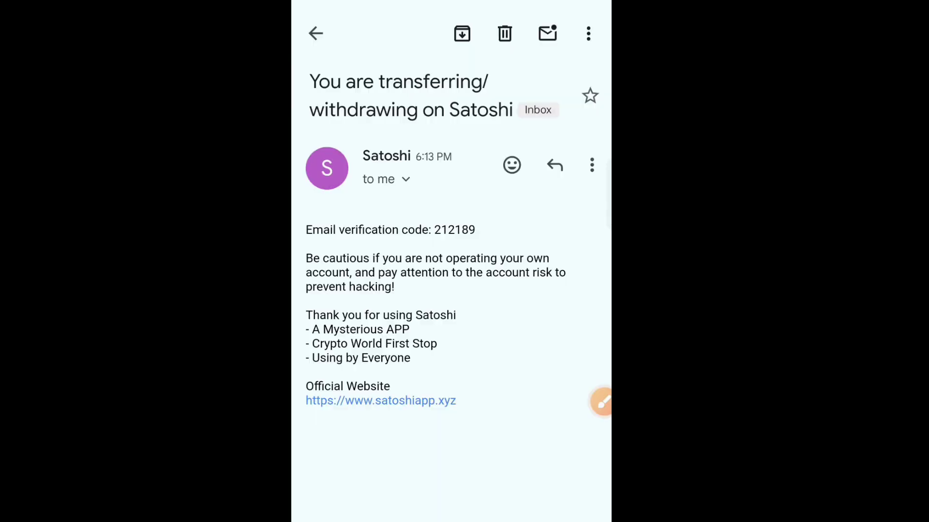
Step: Copy the code from the Satoshi email and confirm it as the verification code
{"action": "double_click", "coordinate": [454, 229]}
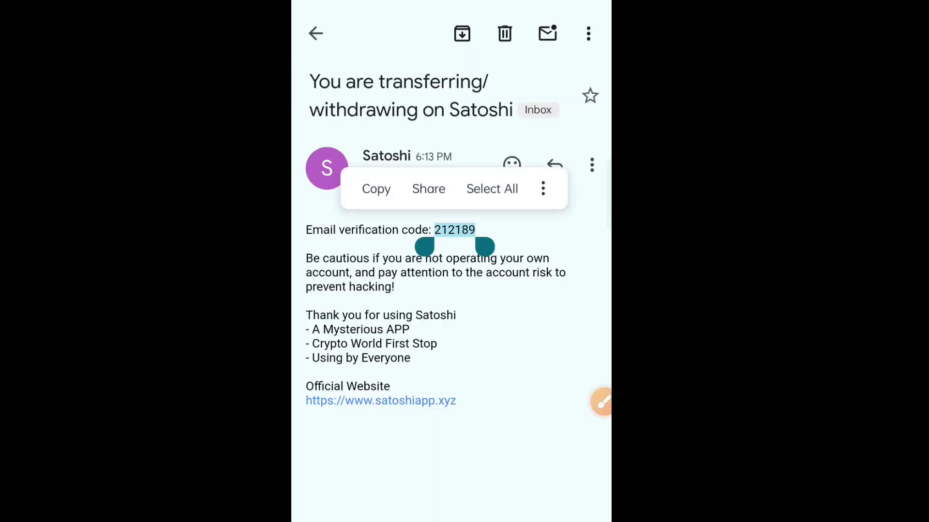
{"action": "left_click", "coordinate": [376, 188]}
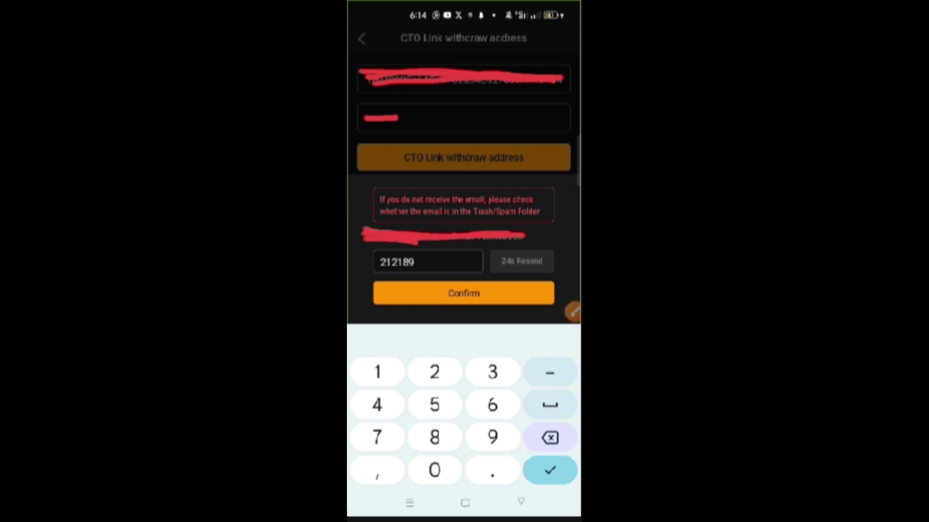
{"action": "left_click", "coordinate": [464, 293]}
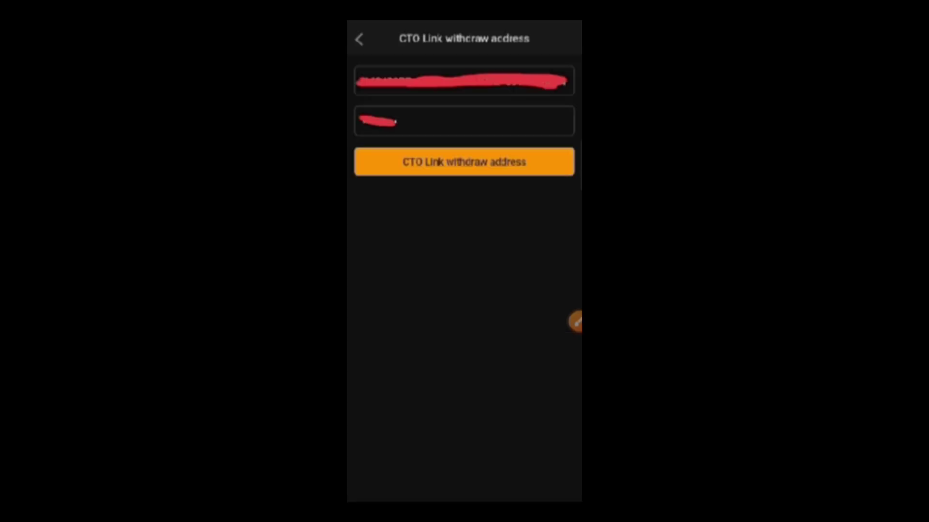